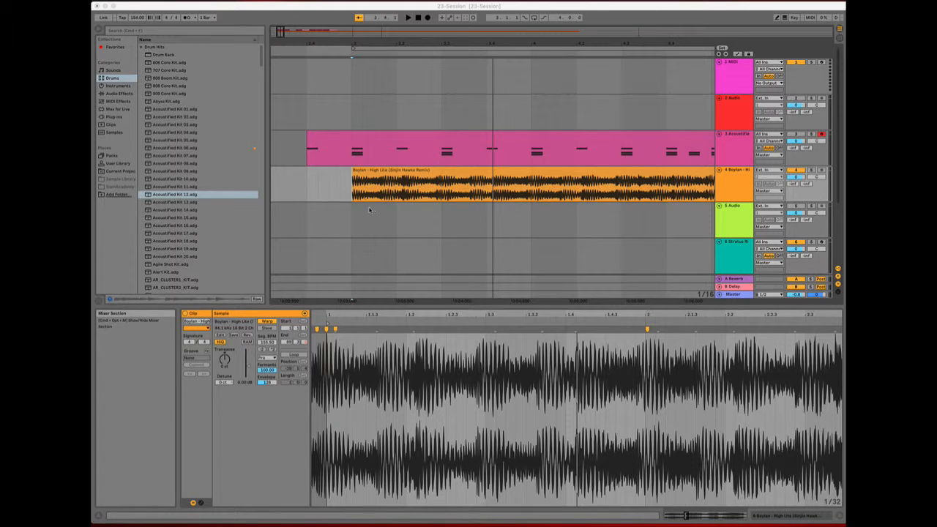
Browse the numbered core drum kits and load 707 Core Kit onto MIDI track 6
{"action": "left_click", "coordinate": [354, 217]}
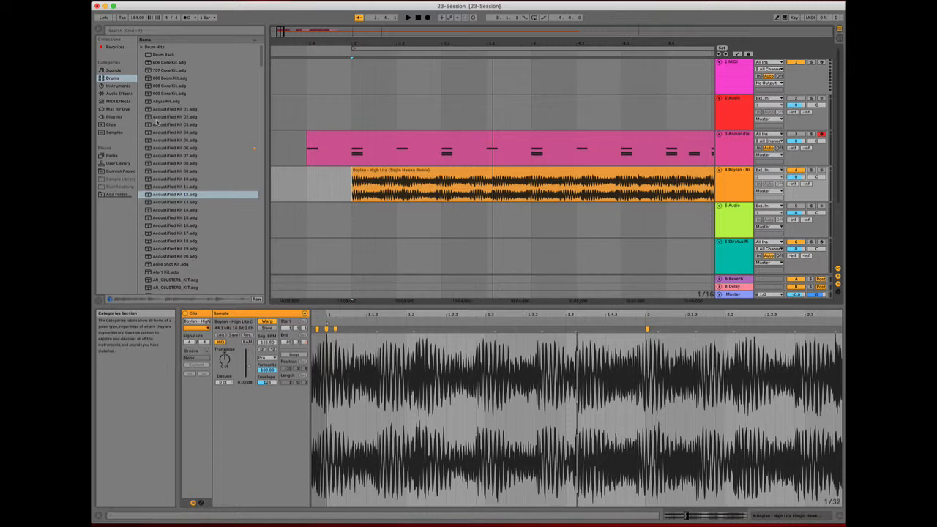
{"action": "left_click", "coordinate": [167, 94]}
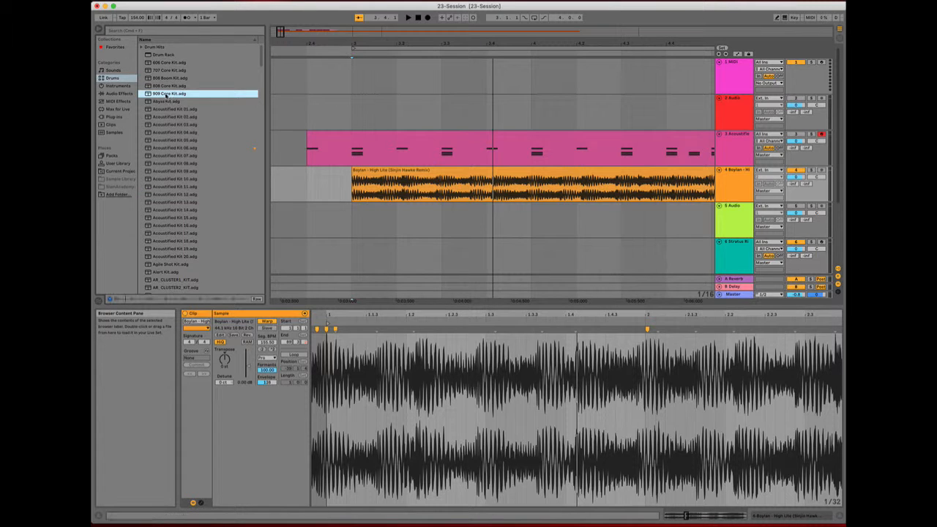
{"action": "left_click", "coordinate": [167, 87]}
{"action": "left_click", "coordinate": [167, 78]}
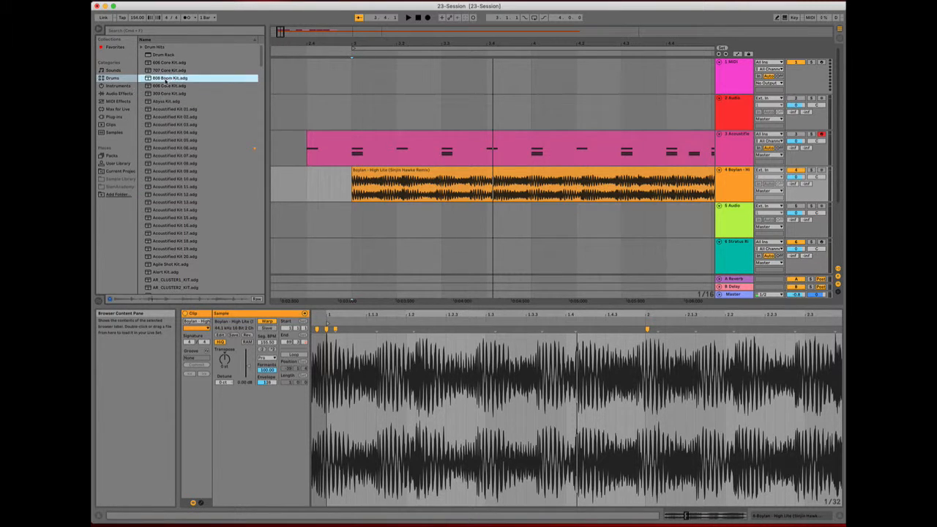
{"action": "left_click", "coordinate": [167, 70]}
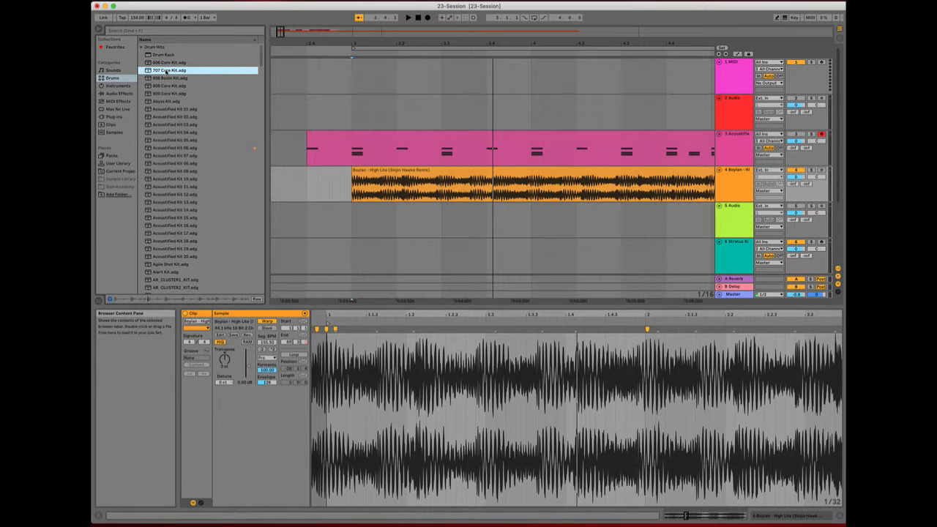
{"action": "left_click_drag", "start_coordinate": [167, 70], "coordinate": [351, 264]}
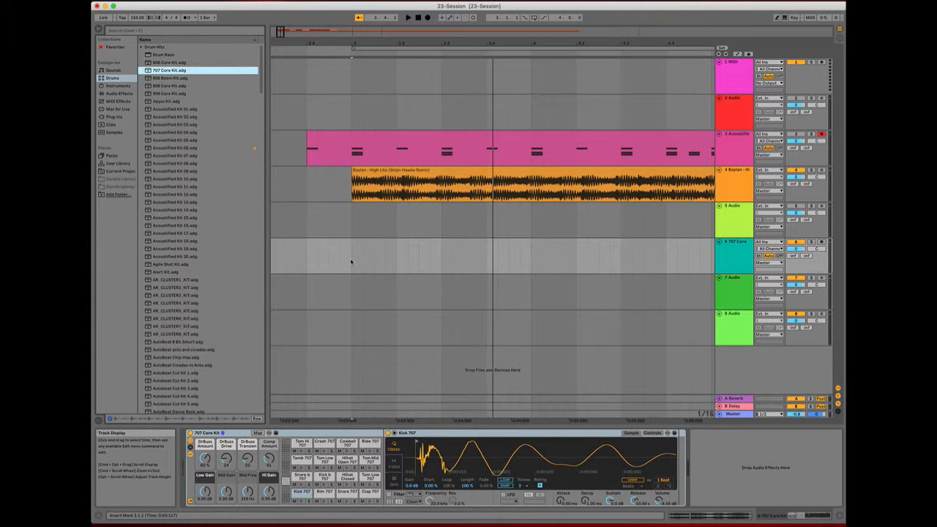
Insert an empty MIDI clip at 3.1.1 on the 707 Core Kit track and lengthen it to seven sixteenth notes
{"action": "left_click", "coordinate": [352, 257]}
{"action": "key", "text": "super+shift+m"}
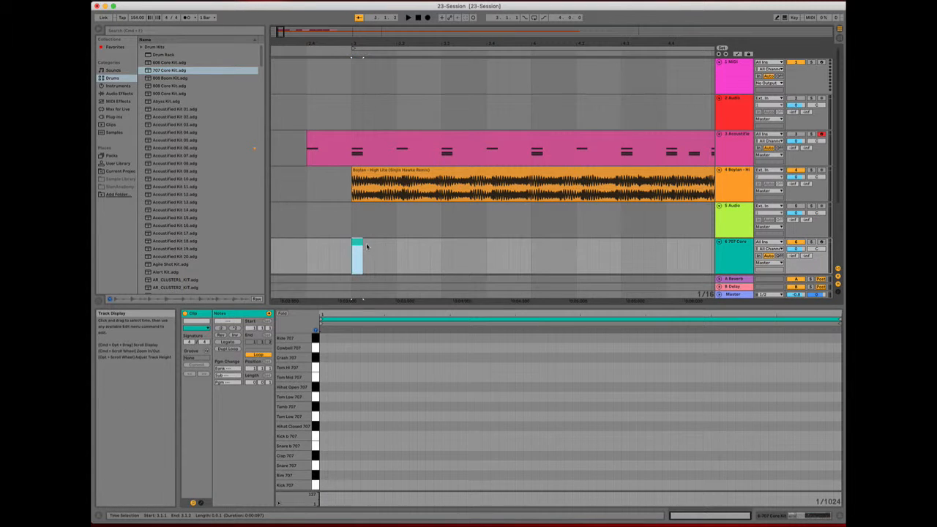
{"action": "left_click_drag", "start_coordinate": [361, 249], "coordinate": [394, 249]}
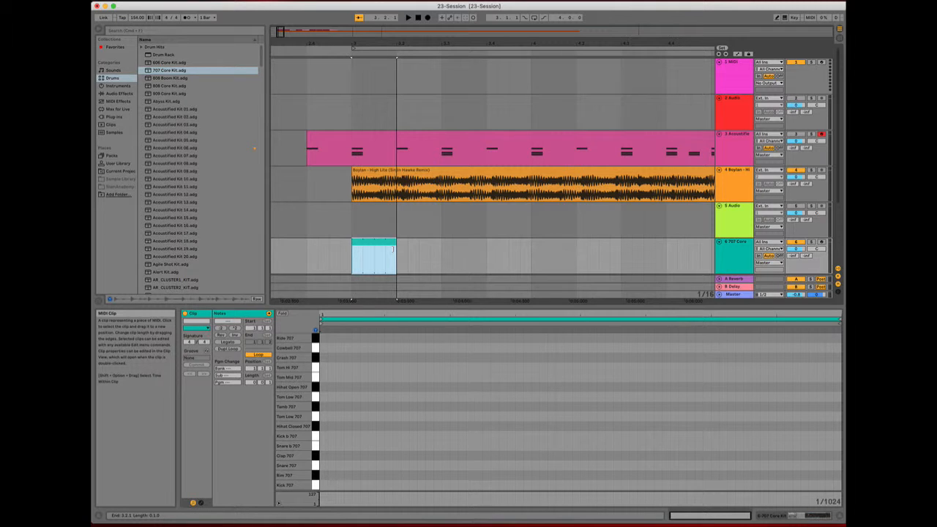
{"action": "left_click_drag", "start_coordinate": [395, 248], "coordinate": [431, 257]}
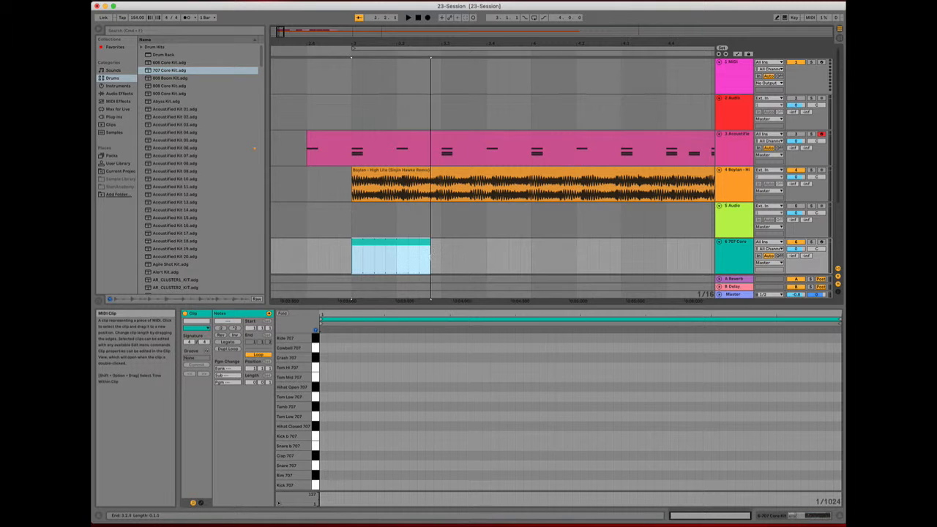
Set the drum clip's loop length to 2 bars and extend its end to beat 3.3
{"action": "left_click", "coordinate": [253, 383]}
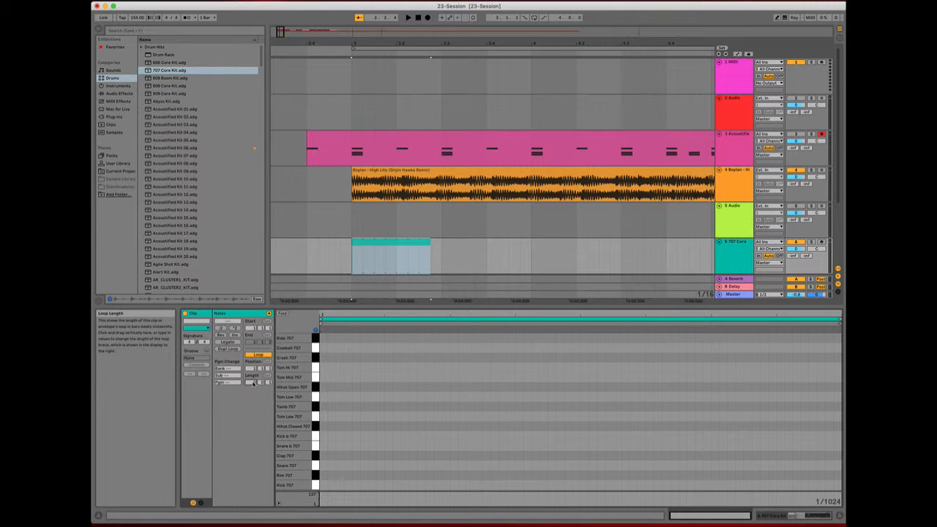
{"action": "type", "text": "2"}
{"action": "key", "text": "Return"}
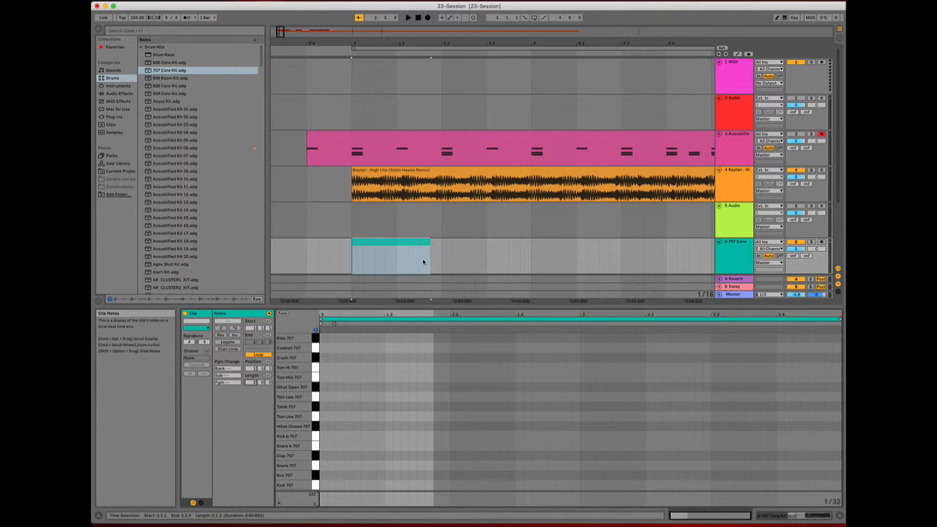
{"action": "left_click", "coordinate": [410, 246]}
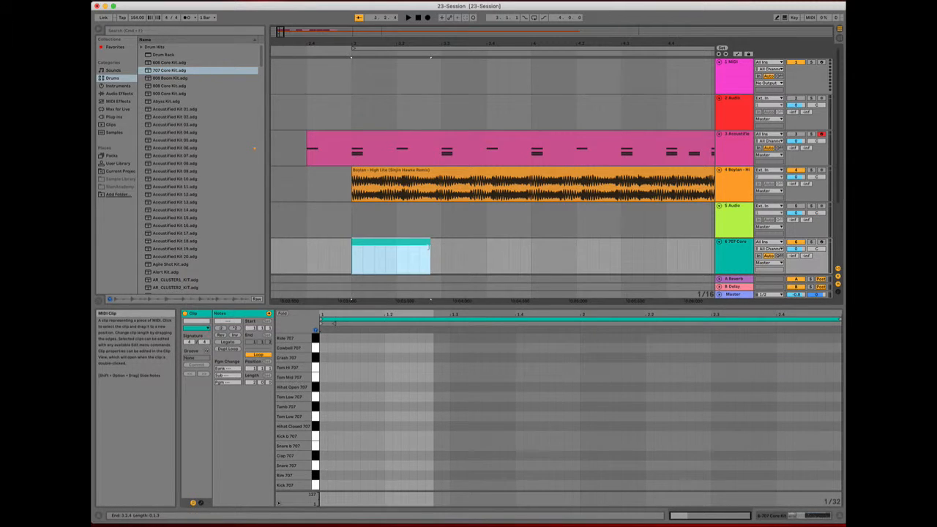
{"action": "left_click_drag", "start_coordinate": [430, 248], "coordinate": [439, 247]}
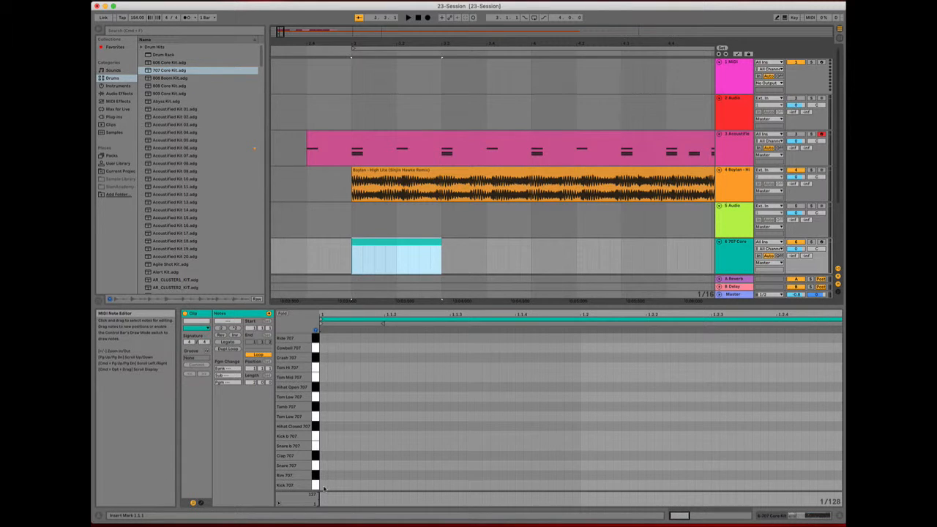
Set the note editor's fixed grid to 1/16
{"action": "left_click_drag", "start_coordinate": [490, 315], "coordinate": [491, 294]}
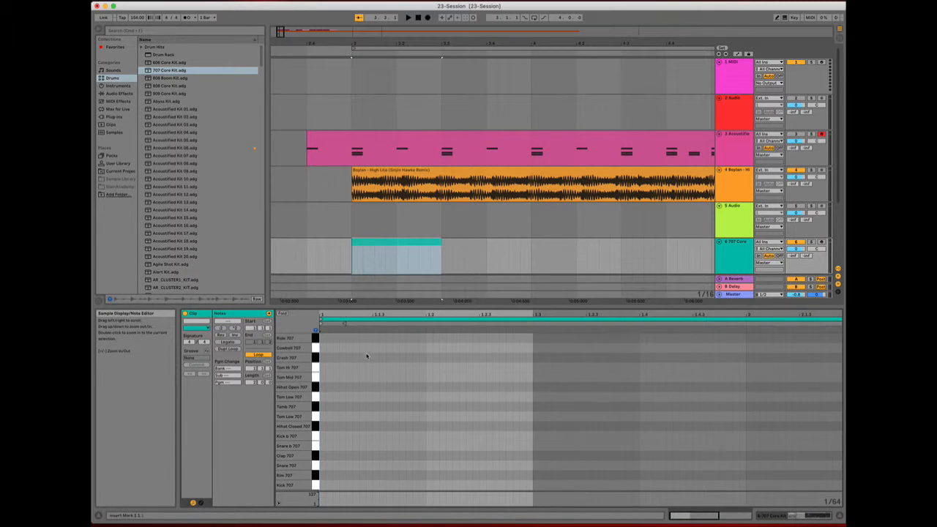
{"action": "right_click", "coordinate": [350, 386]}
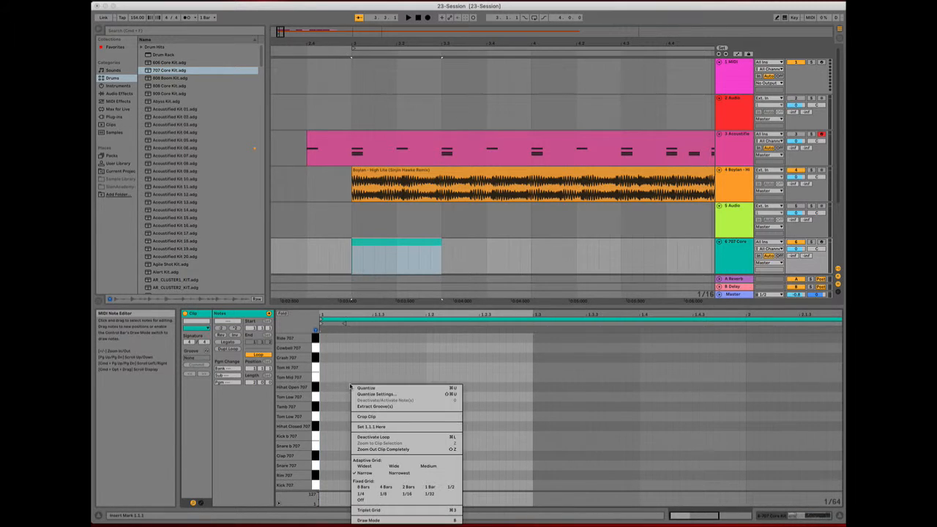
{"action": "left_click", "coordinate": [409, 495]}
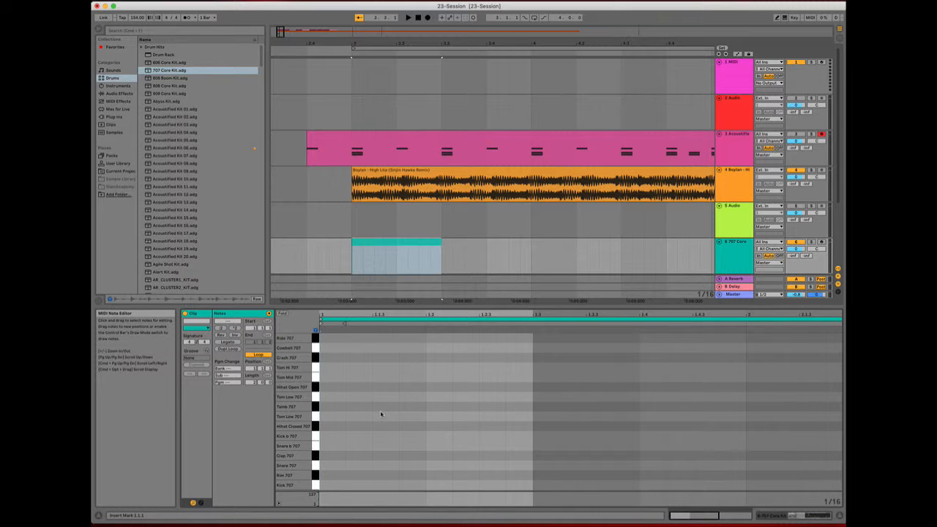
Extend the 707 Core Kit clip in the arrangement to two bars, ending at bar 5
{"action": "mouse_move", "coordinate": [368, 314]}
{"action": "left_mouse_down"}
{"action": "mouse_move", "coordinate": [368, 366]}
{"action": "mouse_move", "coordinate": [437, 370]}
{"action": "mouse_move", "coordinate": [436, 289]}
{"action": "left_mouse_up"}
{"action": "left_click_drag", "start_coordinate": [434, 43], "coordinate": [434, 15]}
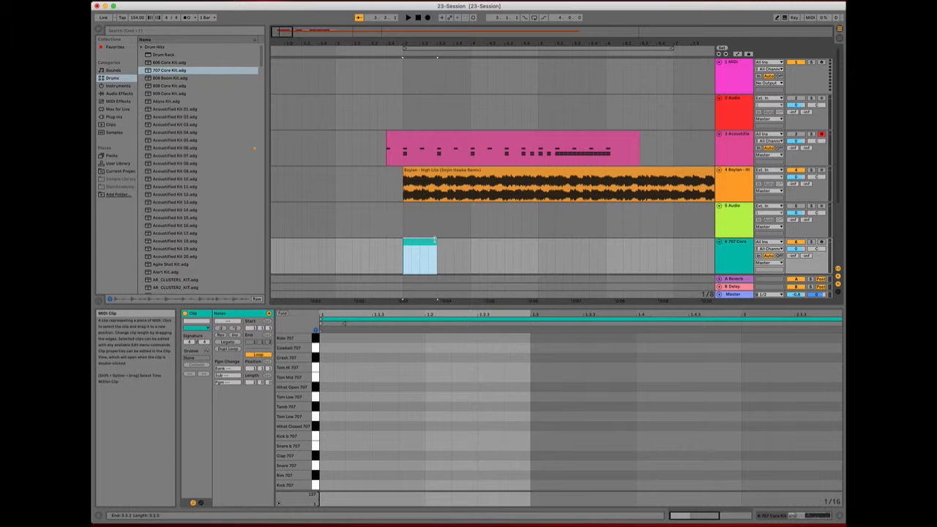
{"action": "left_click_drag", "start_coordinate": [436, 257], "coordinate": [538, 256]}
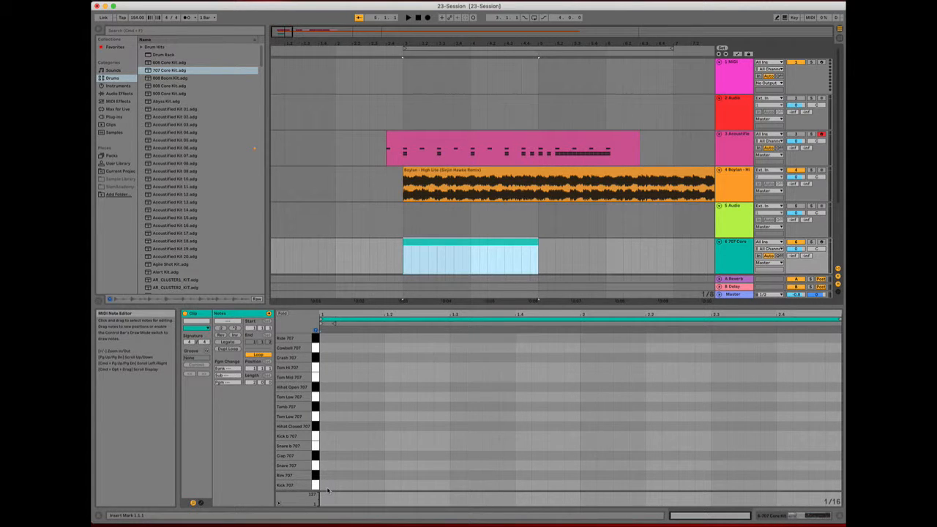
Add Kick 707 sixteenth notes at 1.1.1, 1.1.4, 1.2.3 and 1.3.1
{"action": "double_click", "coordinate": [326, 485]}
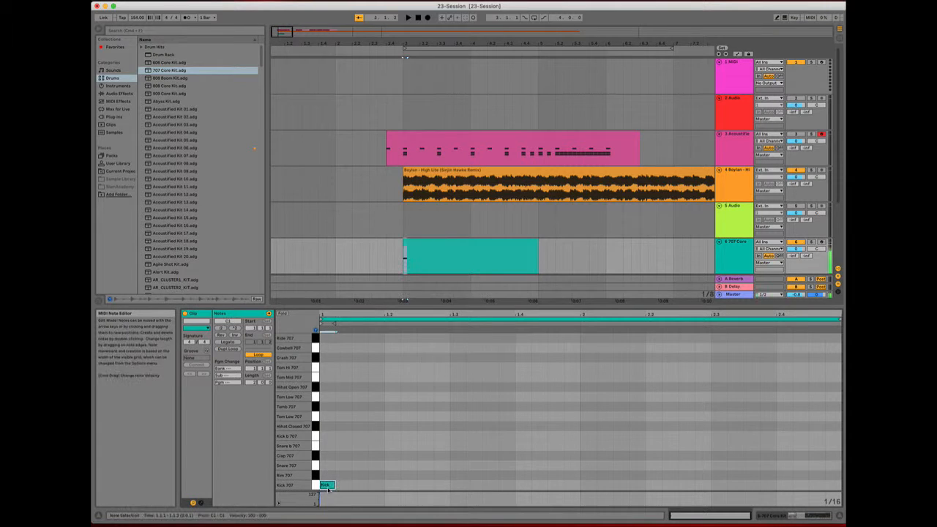
{"action": "double_click", "coordinate": [375, 485]}
{"action": "double_click", "coordinate": [425, 485]}
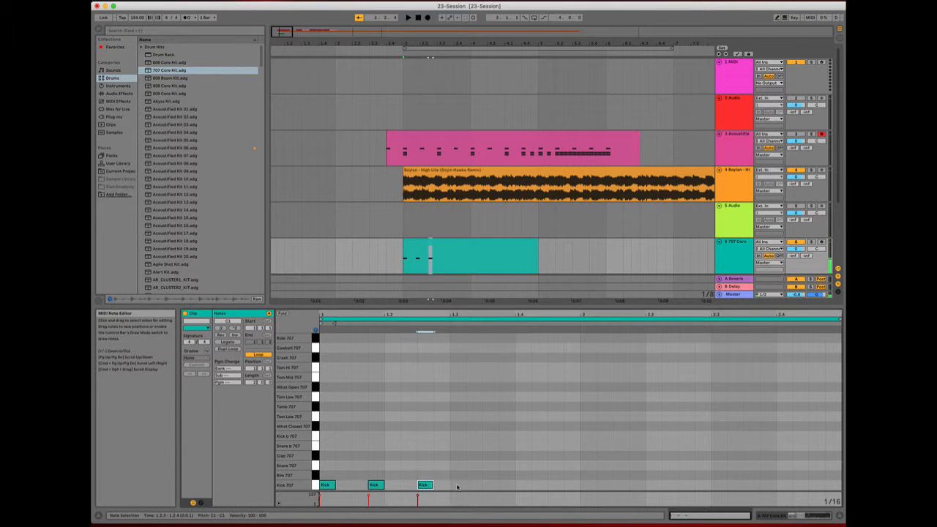
{"action": "double_click", "coordinate": [457, 485]}
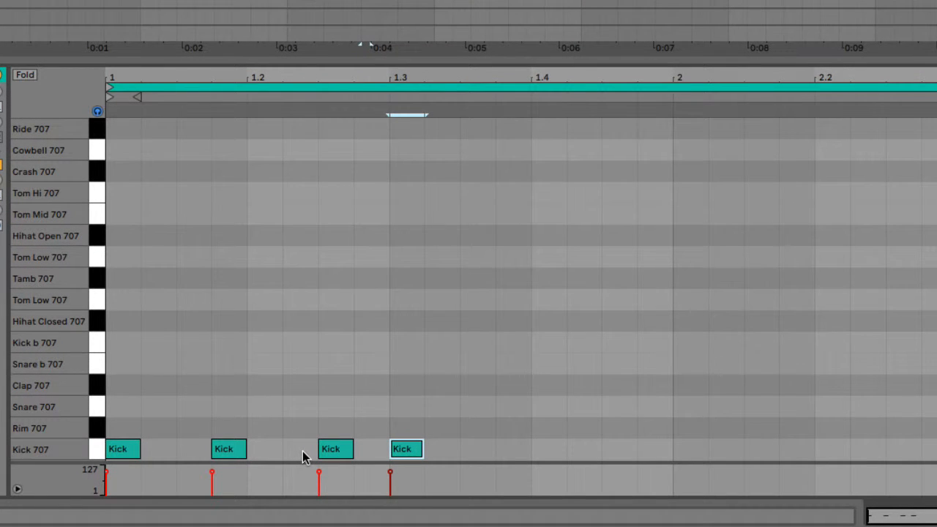
Examine the spacing in sixteenth steps between the first three Kick 707 notes
{"action": "left_click", "coordinate": [123, 453]}
{"action": "left_click", "coordinate": [167, 450]}
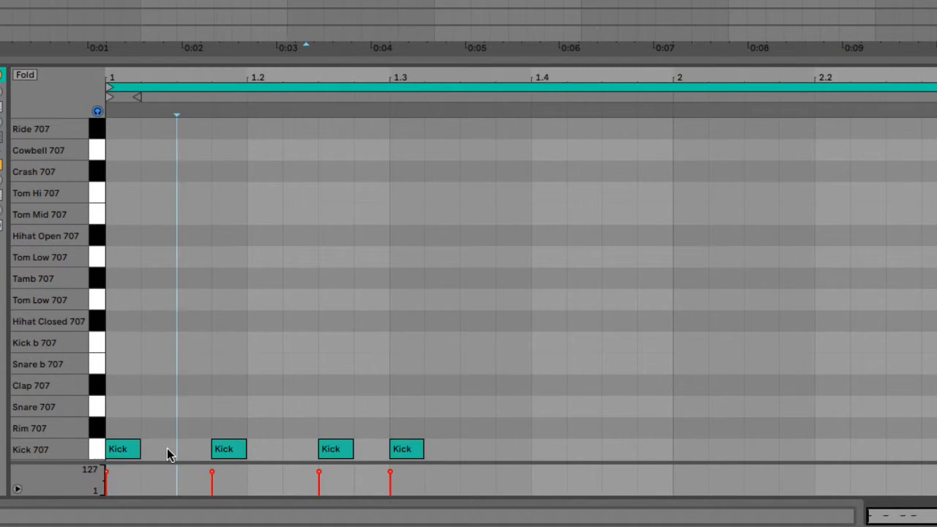
{"action": "left_click", "coordinate": [225, 455]}
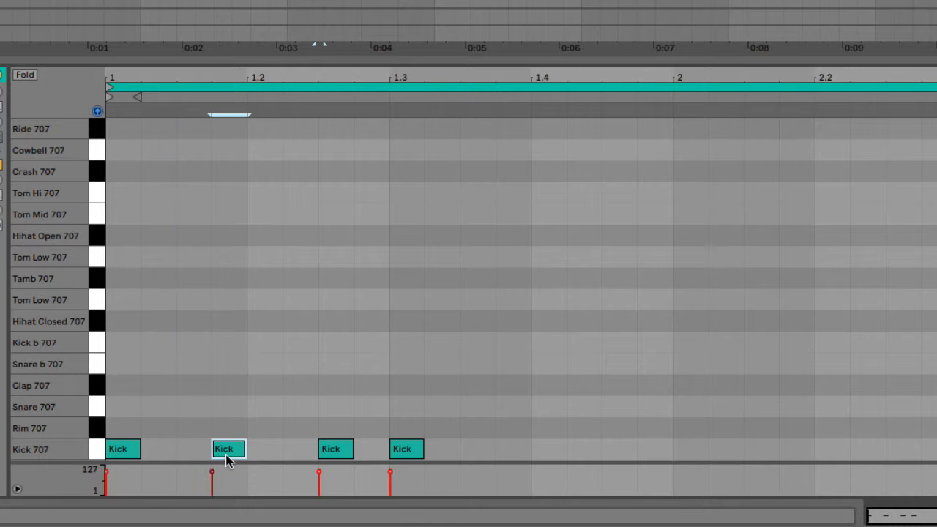
{"action": "left_click", "coordinate": [267, 450]}
{"action": "left_click", "coordinate": [294, 446]}
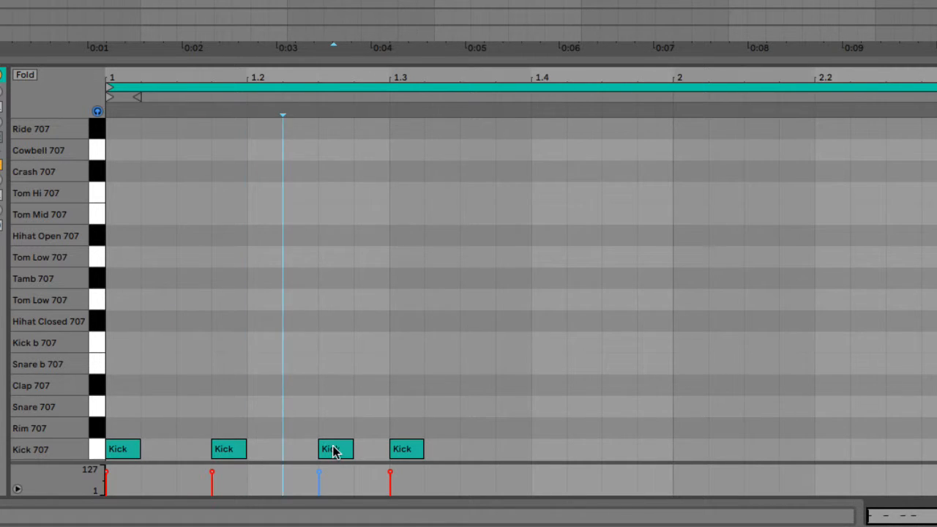
{"action": "mouse_move", "coordinate": [331, 449]}
{"action": "left_mouse_down"}
{"action": "mouse_move", "coordinate": [333, 435]}
{"action": "mouse_move", "coordinate": [339, 459]}
{"action": "left_mouse_up"}
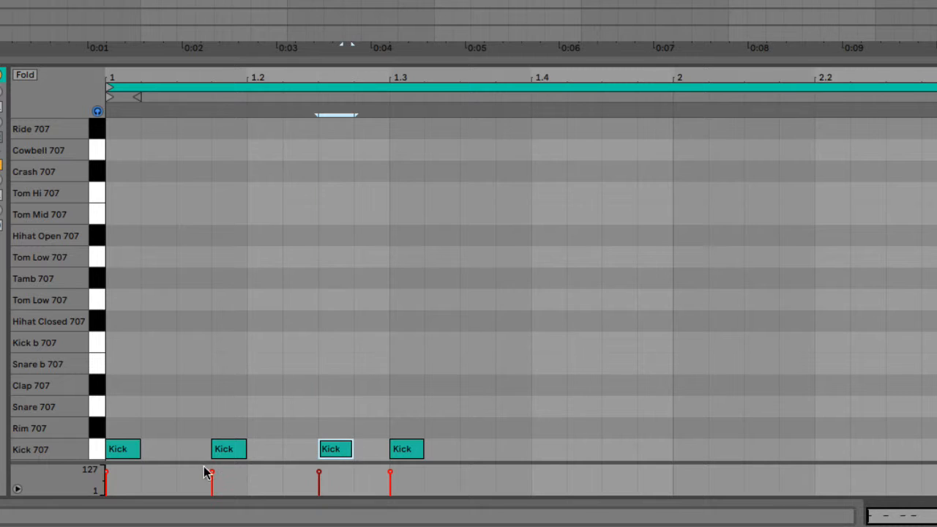
{"action": "left_click", "coordinate": [125, 451]}
{"action": "left_click", "coordinate": [227, 452]}
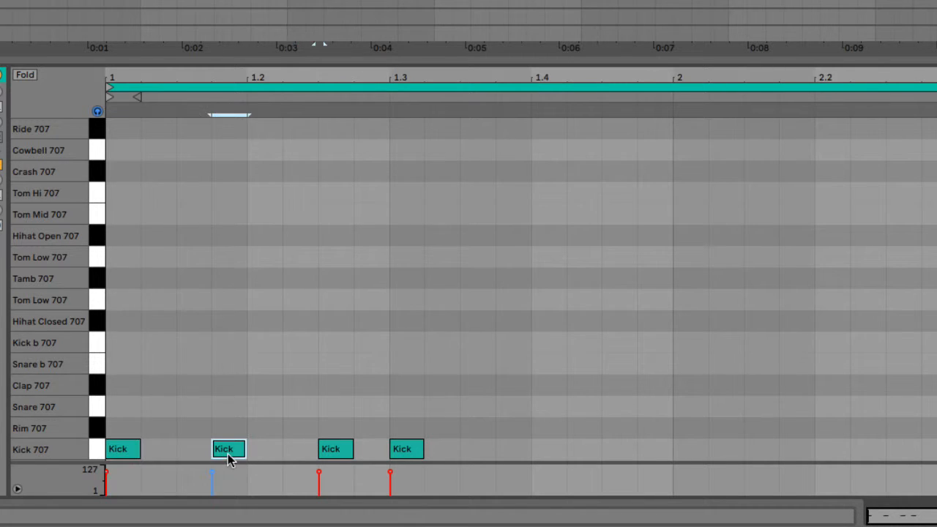
{"action": "left_click", "coordinate": [327, 450]}
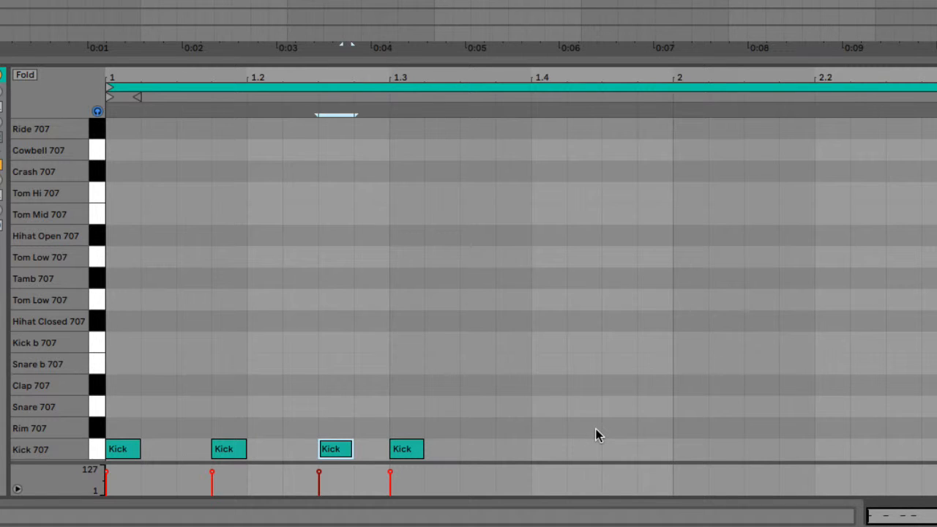
Repeat the kick spacing in the second half of bar 1 with Kick 707 notes at 1.3.4 and 1.4.3
{"action": "left_click", "coordinate": [413, 448]}
{"action": "double_click", "coordinate": [519, 452]}
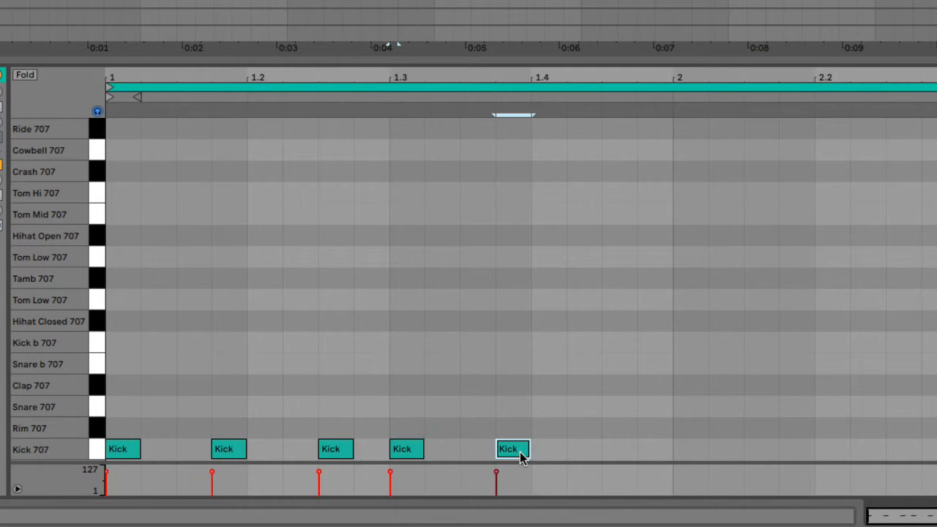
{"action": "double_click", "coordinate": [605, 451]}
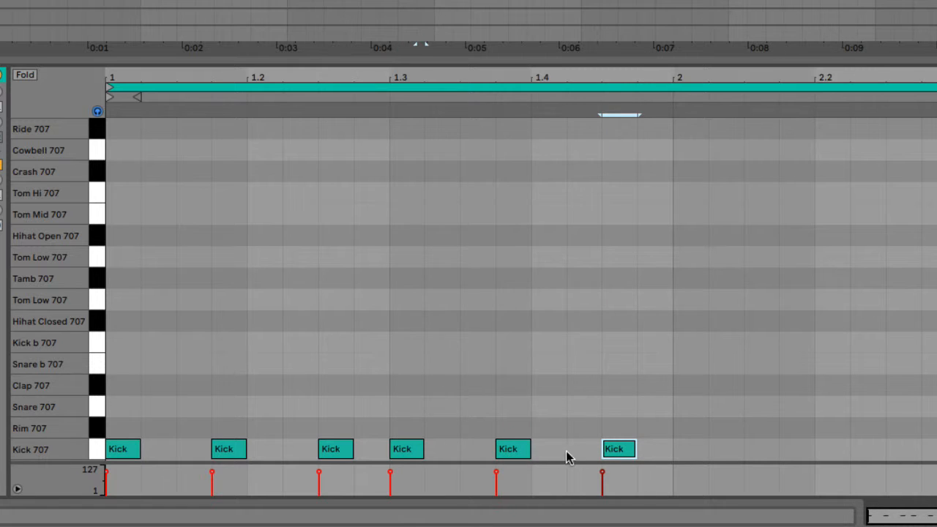
Continue the kick pattern through bar 2 with Kick 707 notes at 2.1.1, 2.1.4, 2.2.3, 2.3.1, 2.3.4 and 2.4.3
{"action": "left_click", "coordinate": [688, 459]}
{"action": "double_click", "coordinate": [687, 457]}
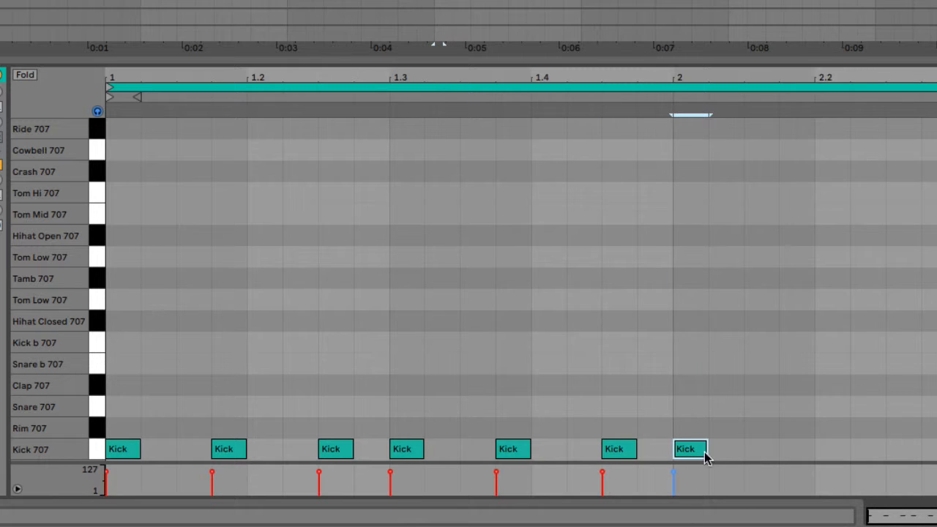
{"action": "double_click", "coordinate": [783, 450]}
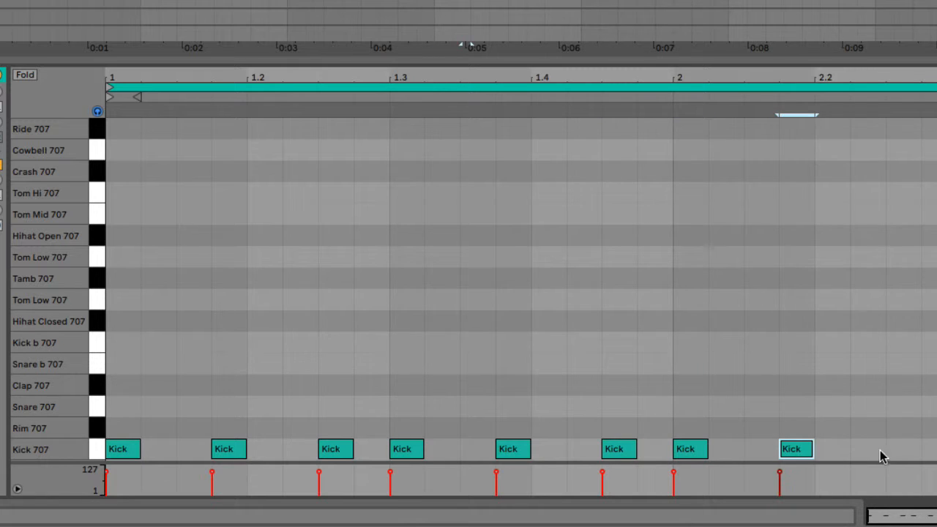
{"action": "double_click", "coordinate": [906, 454]}
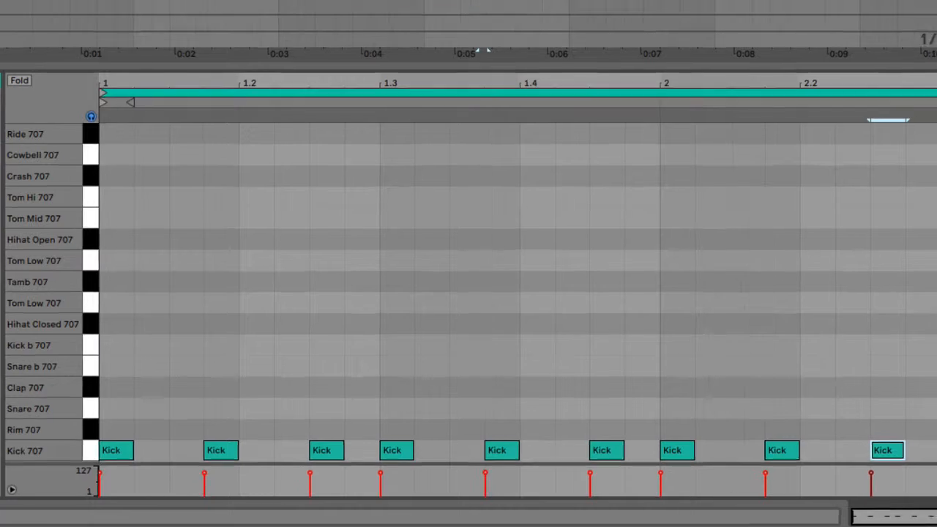
{"action": "double_click", "coordinate": [726, 471]}
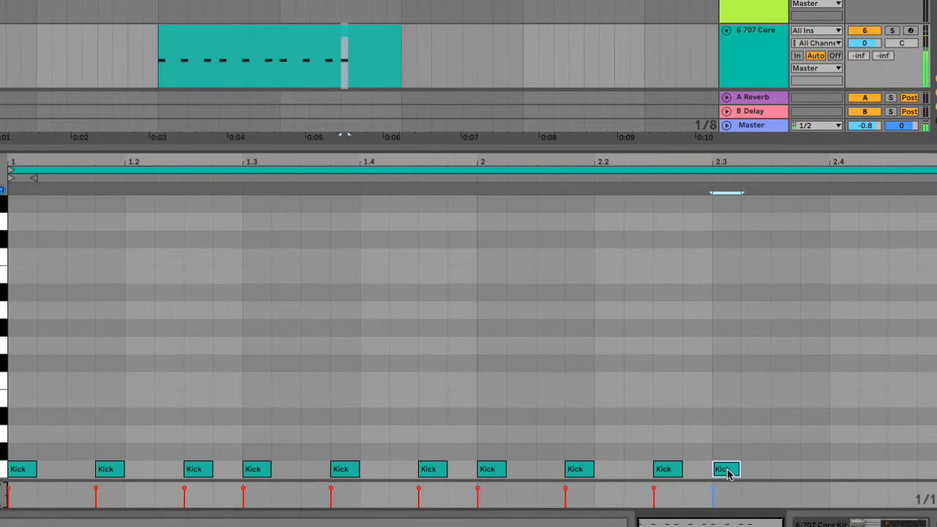
{"action": "double_click", "coordinate": [815, 470]}
{"action": "double_click", "coordinate": [894, 473]}
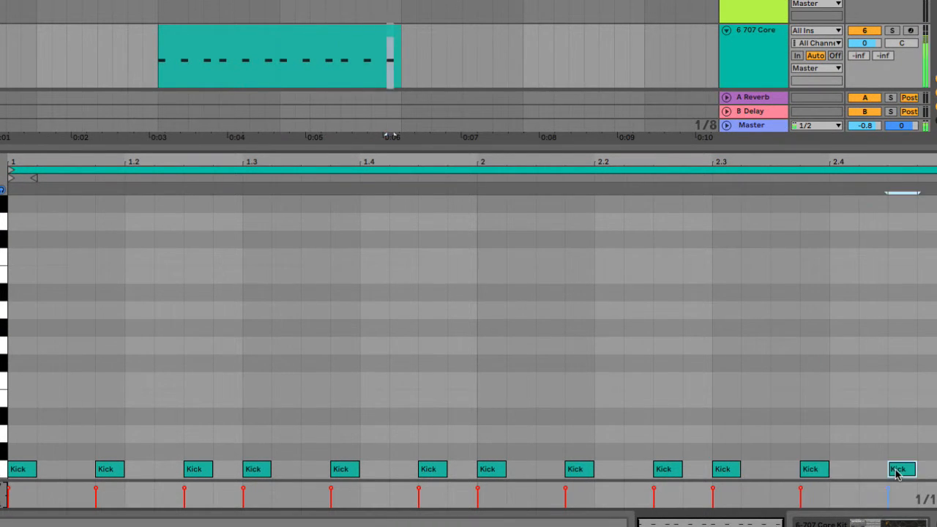
Add Clap 707 sixteenth notes on the fourth beat of both bars, at 1.4 and 2.4
{"action": "double_click", "coordinate": [371, 417]}
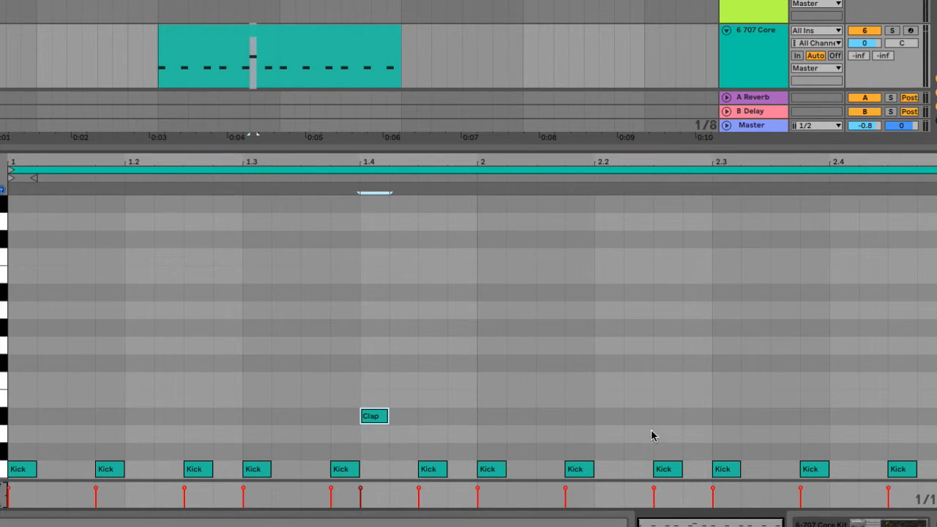
{"action": "double_click", "coordinate": [842, 418]}
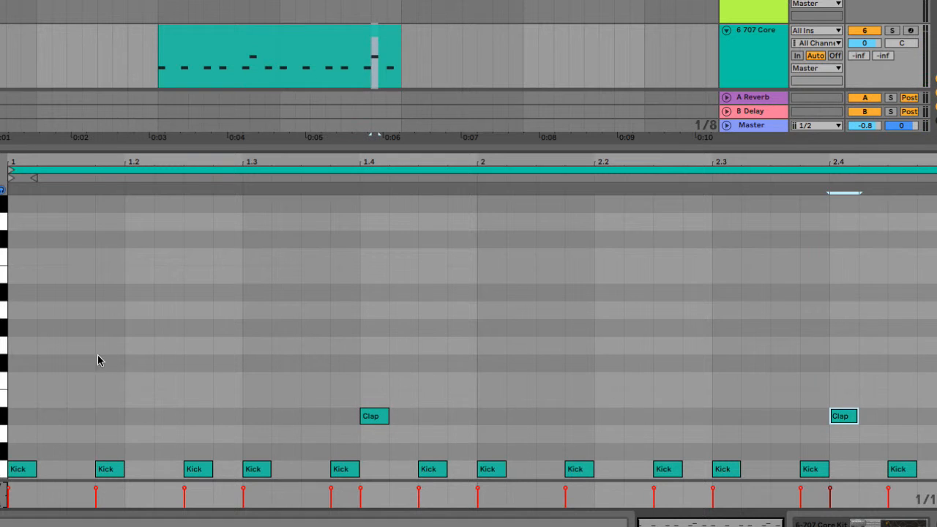
Add four consecutive sixteenth-note hi-hats on the lower hi-hat row across the first beat of bar 1
{"action": "double_click", "coordinate": [21, 366]}
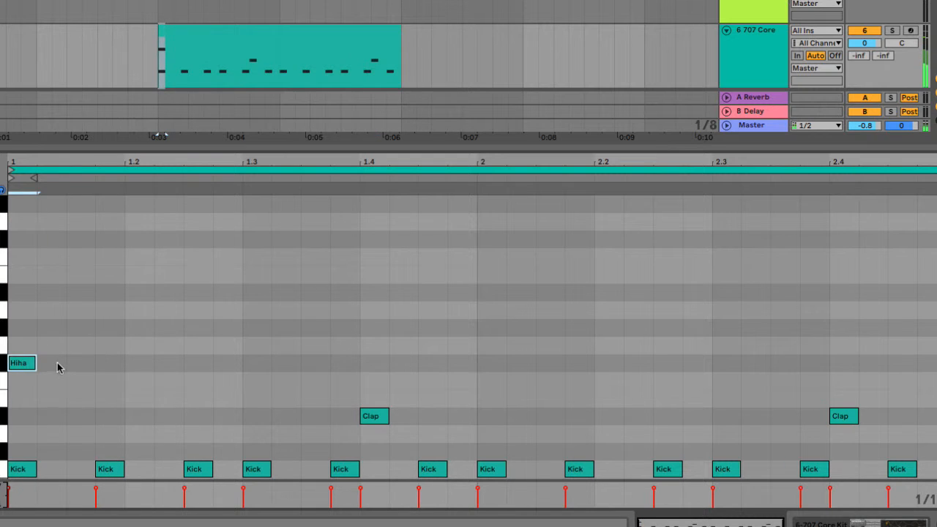
{"action": "double_click", "coordinate": [54, 366]}
{"action": "double_click", "coordinate": [86, 365]}
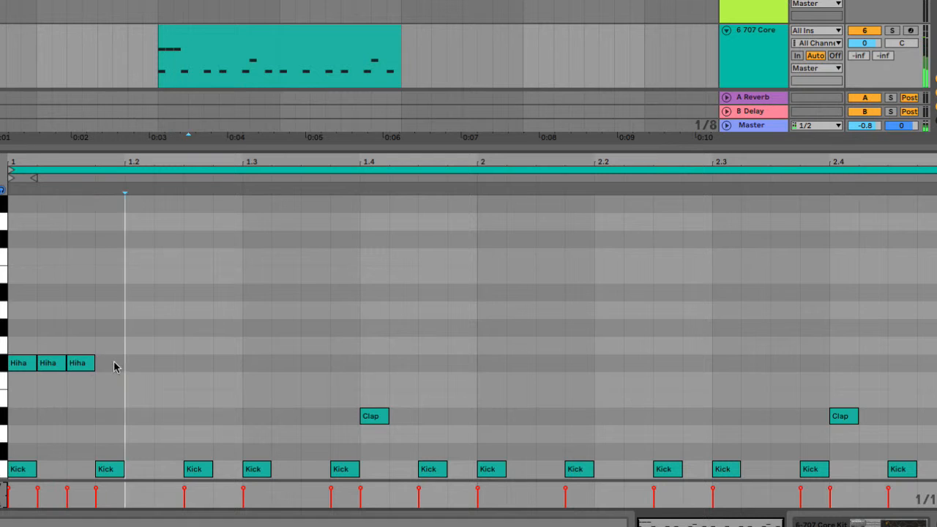
{"action": "double_click", "coordinate": [114, 366]}
Duplicate the four hi-hat notes beat by beat to fill bar 1 with continuous sixteenths
{"action": "left_click_drag", "start_coordinate": [155, 366], "coordinate": [29, 366]}
{"action": "key", "text": "ctrl+d"}
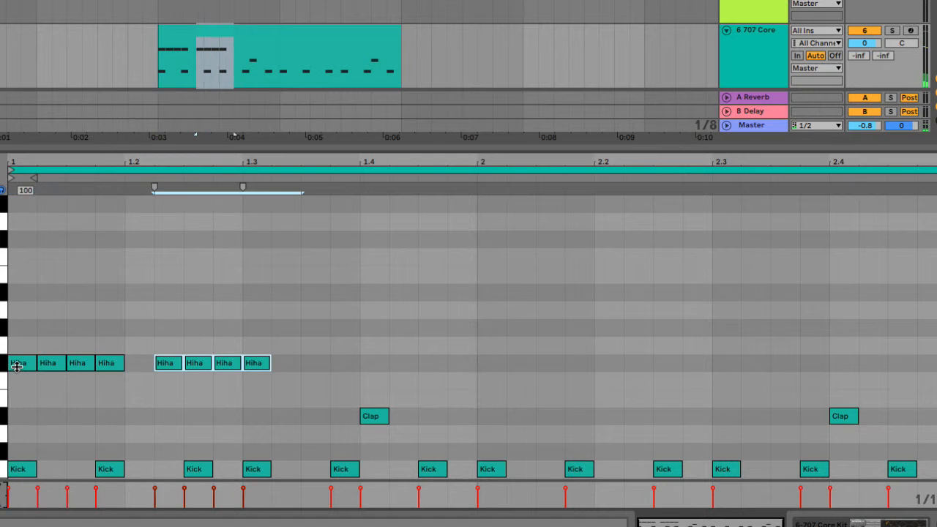
{"action": "left_click_drag", "start_coordinate": [168, 364], "coordinate": [139, 363]}
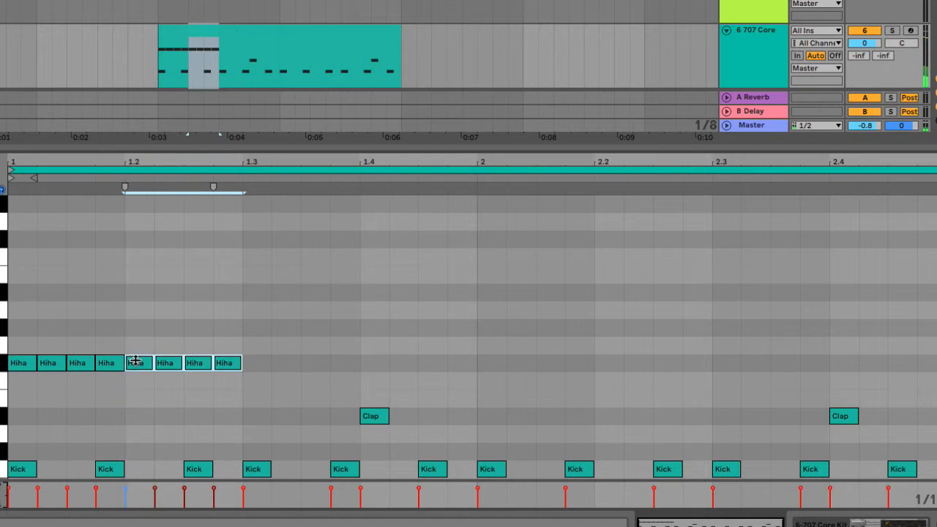
{"action": "key", "text": "ctrl+d"}
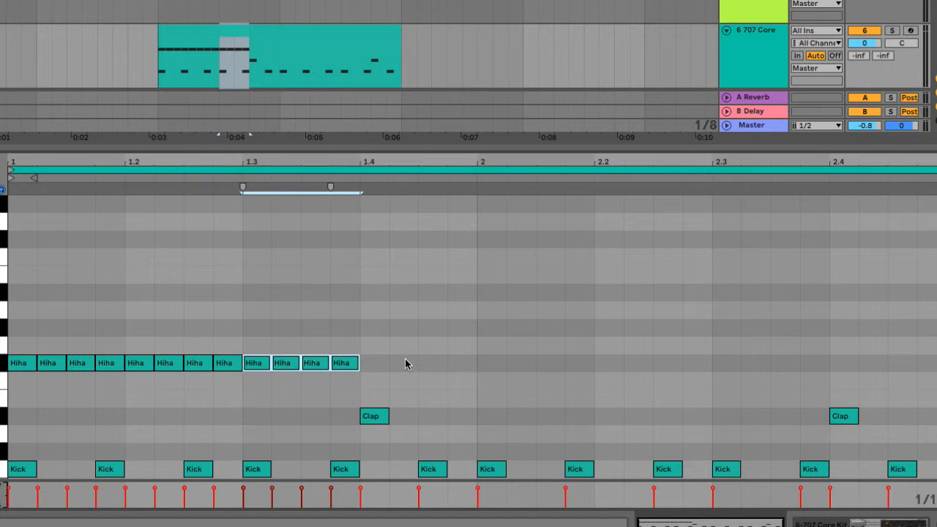
{"action": "key", "text": "ctrl+d"}
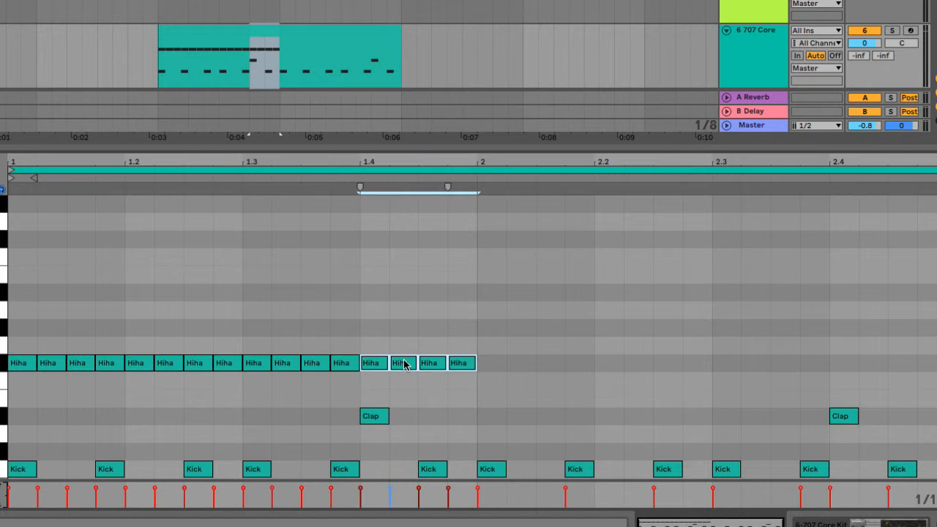
Lower the velocities of the hi-hats at 1.1.2, 1.1.4, 1.2.1 and 1.2.3, and of the kick at 1.1.4
{"action": "left_click", "coordinate": [39, 492]}
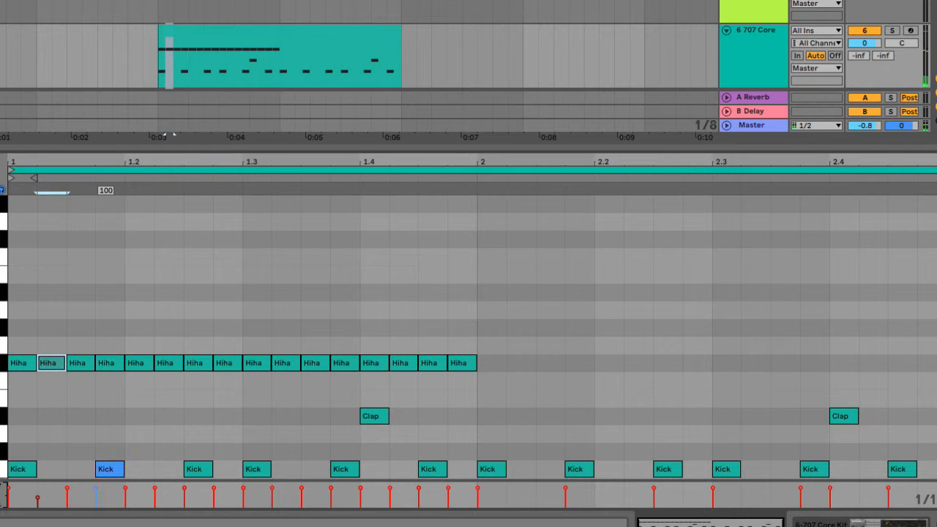
{"action": "left_click", "coordinate": [96, 488]}
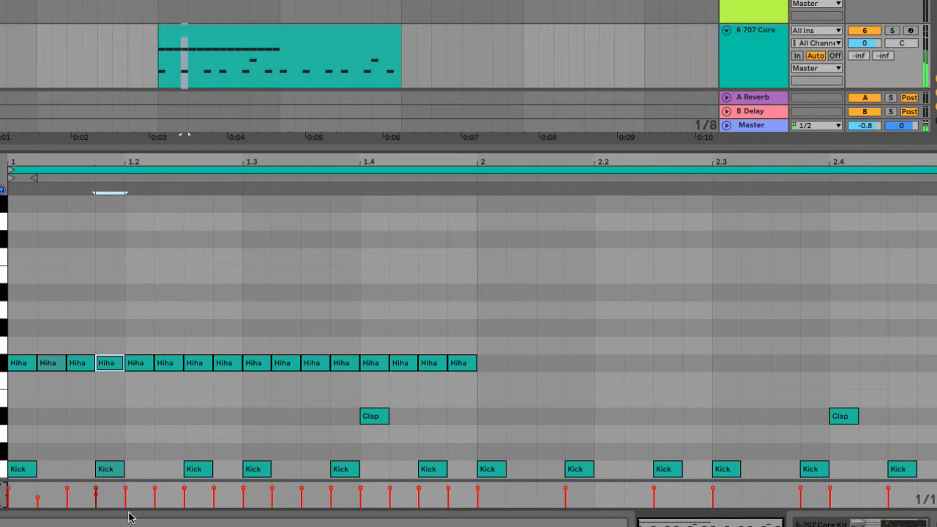
{"action": "left_click", "coordinate": [96, 489]}
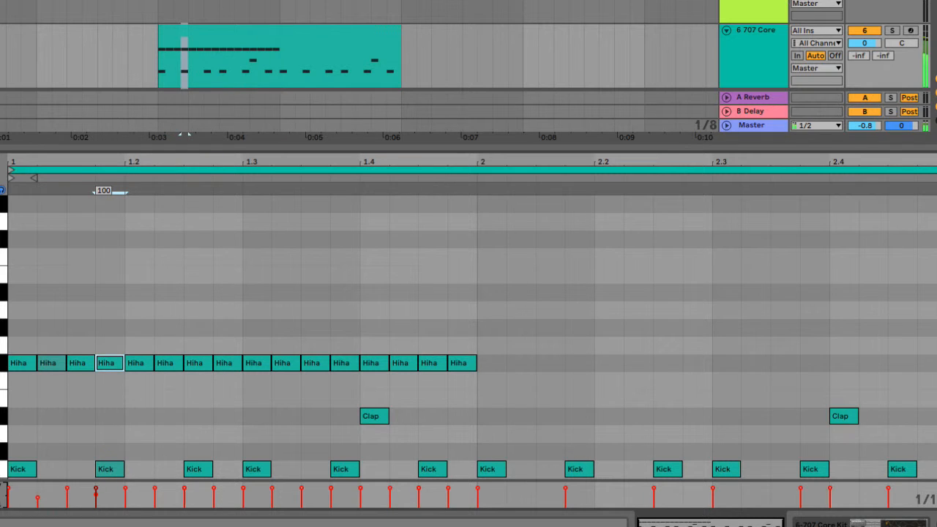
{"action": "left_click", "coordinate": [151, 363]}
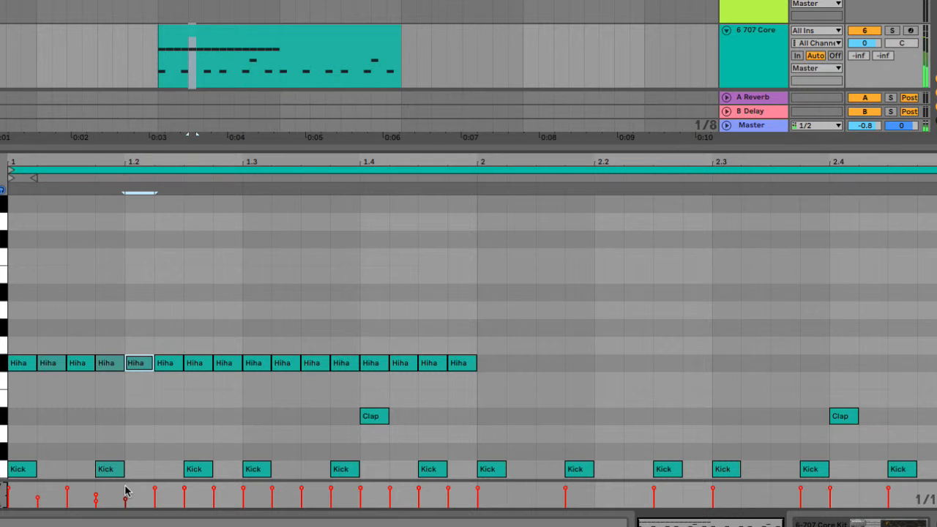
{"action": "left_click", "coordinate": [194, 363]}
{"action": "left_click", "coordinate": [184, 488]}
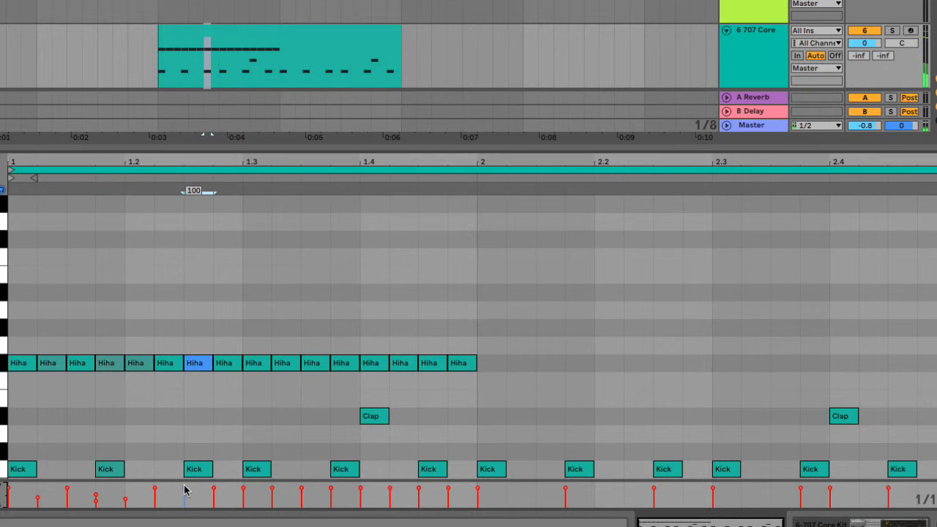
Lower the hi-hat velocities at 1.3.1 (to 48), 1.3.3, 1.4.1 and 1.4.4, and duplicate bar 1's hi-hats into bar 2
{"action": "left_click", "coordinate": [249, 366]}
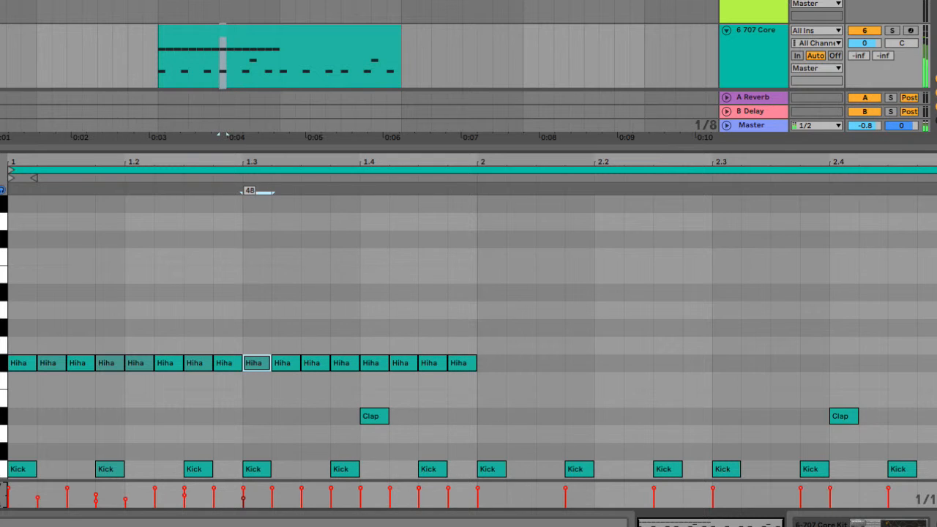
{"action": "left_click", "coordinate": [319, 368]}
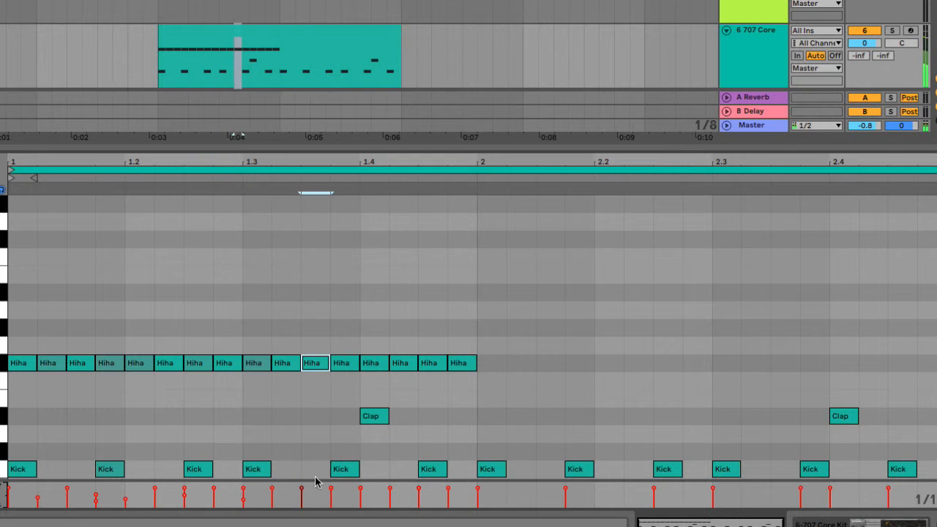
{"action": "left_click", "coordinate": [373, 366]}
{"action": "left_click_drag", "start_coordinate": [361, 488], "coordinate": [362, 492]}
{"action": "left_click", "coordinate": [458, 367]}
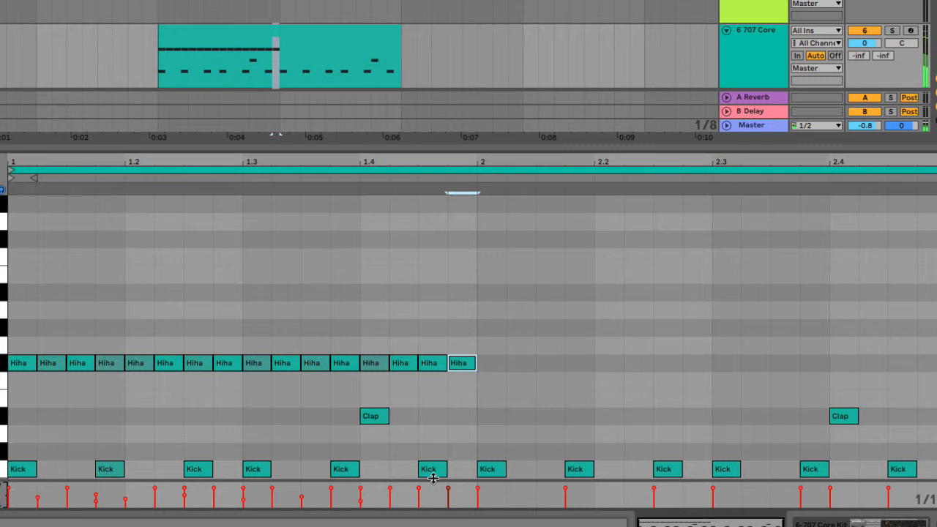
{"action": "mouse_move", "coordinate": [447, 488]}
{"action": "left_mouse_down"}
{"action": "mouse_move", "coordinate": [448, 501]}
{"action": "mouse_move", "coordinate": [458, 476]}
{"action": "left_mouse_up"}
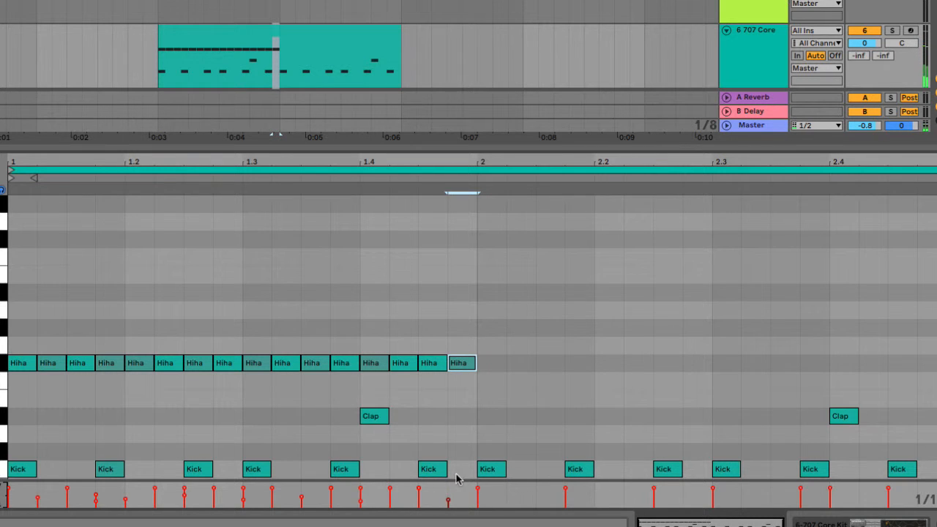
{"action": "left_click_drag", "start_coordinate": [519, 370], "coordinate": [483, 368]}
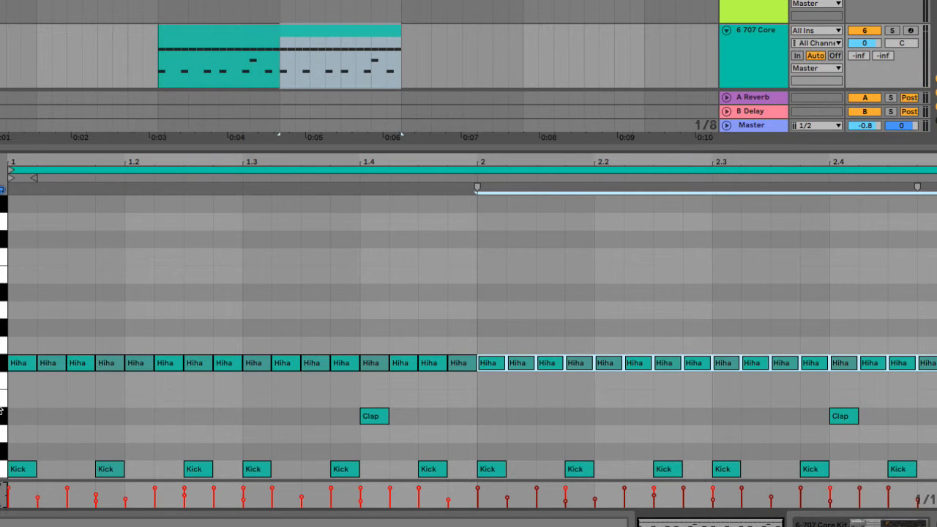
Add sixteenth notes on the upper hi-hat row, four rows above the existing hi-hats, at 1.1.3, 1.3.3, 2.1.3 and 2.3.3
{"action": "double_click", "coordinate": [81, 452]}
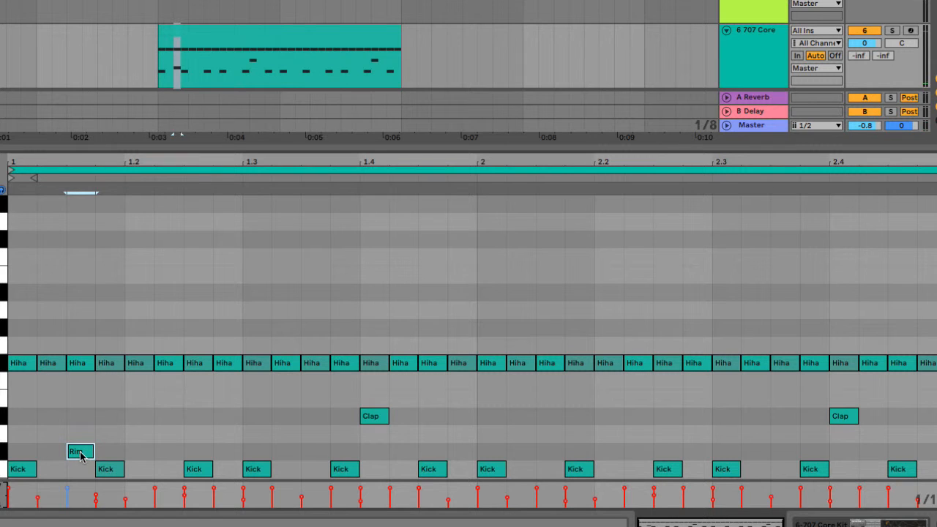
{"action": "left_click_drag", "start_coordinate": [80, 455], "coordinate": [87, 293]}
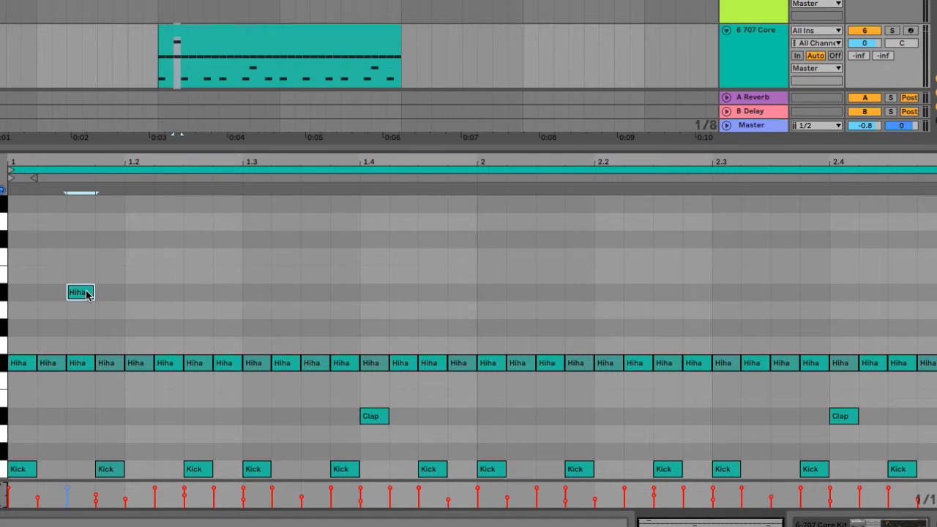
{"action": "double_click", "coordinate": [314, 292]}
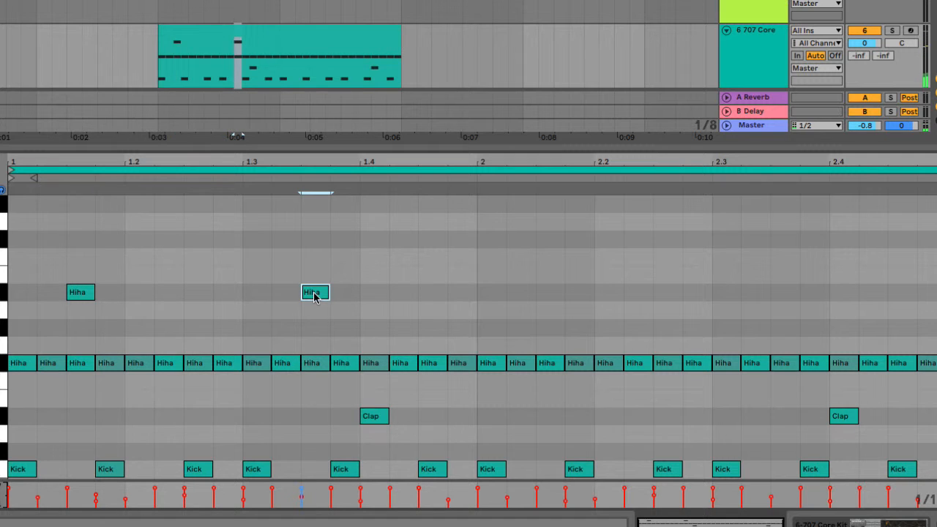
{"action": "double_click", "coordinate": [548, 293]}
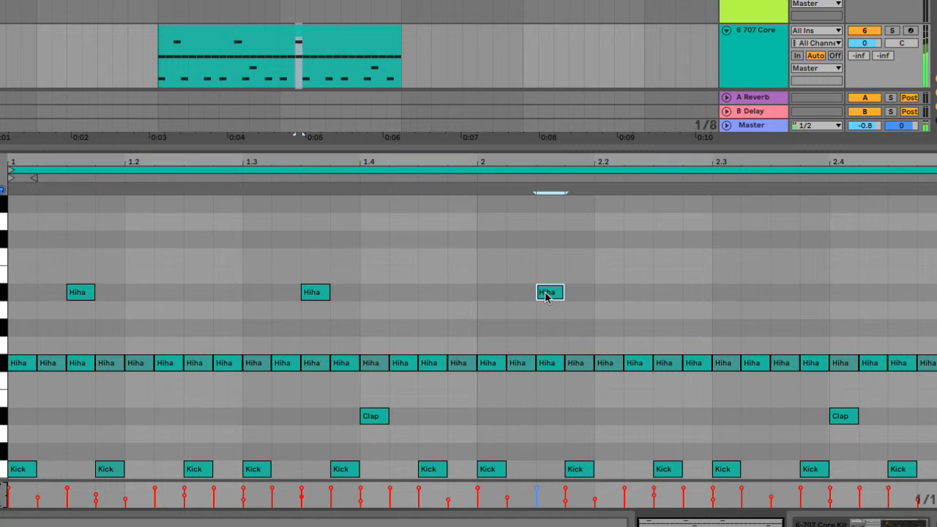
{"action": "double_click", "coordinate": [791, 295]}
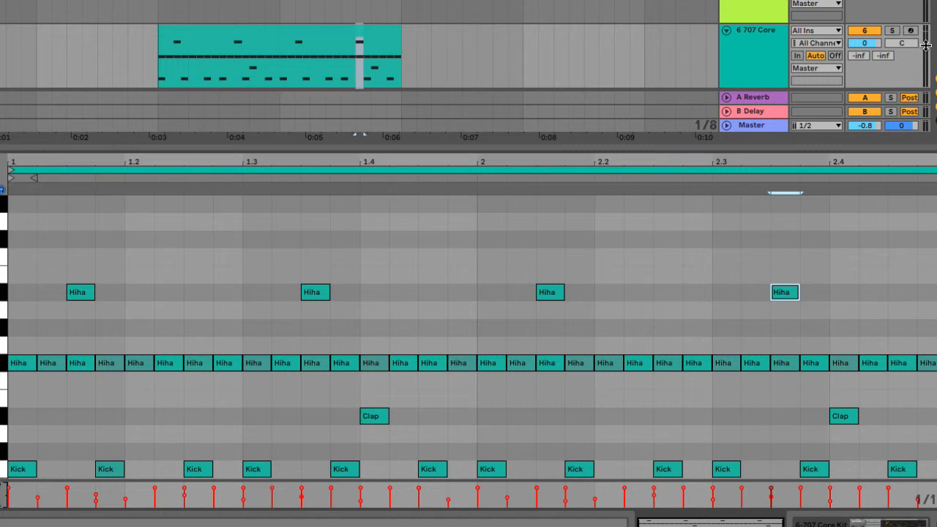
Solo the 707 Core track and play its two-bar clip as a loop
{"action": "left_click", "coordinate": [893, 31]}
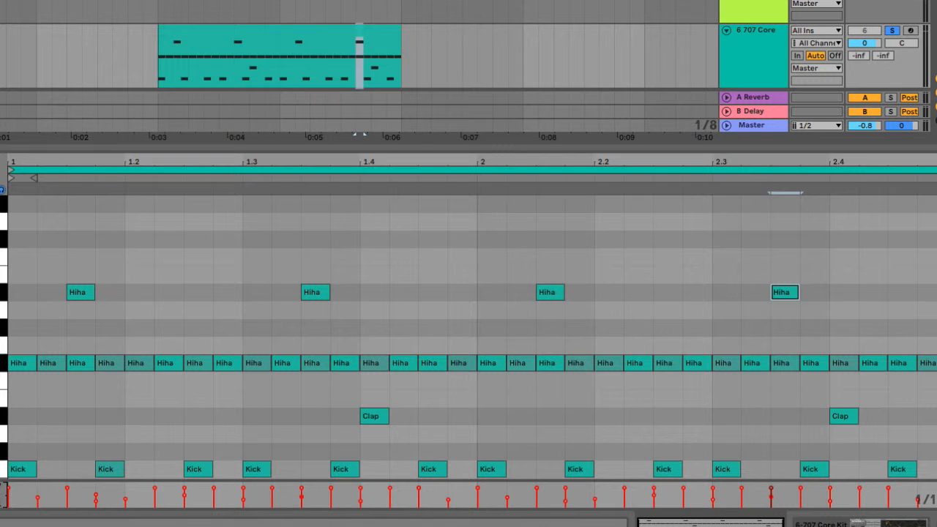
{"action": "key", "text": "Return"}
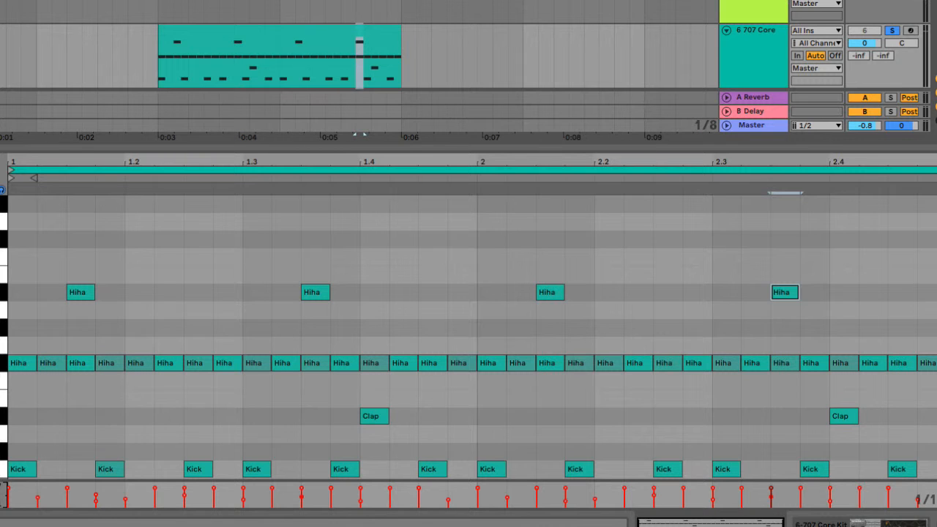
{"action": "left_click", "coordinate": [284, 42]}
{"action": "key", "text": "space"}
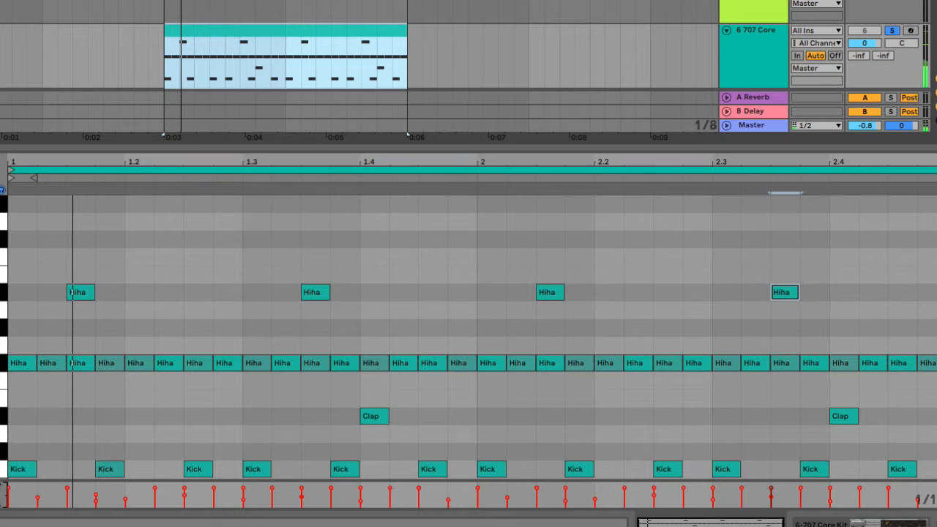
Delete the lower-row hi-hats that coincide with the upper ones at 1.1.3, 1.3.3, 2.1.3 and 2.3.3, and play back the pattern
{"action": "left_click", "coordinate": [79, 364]}
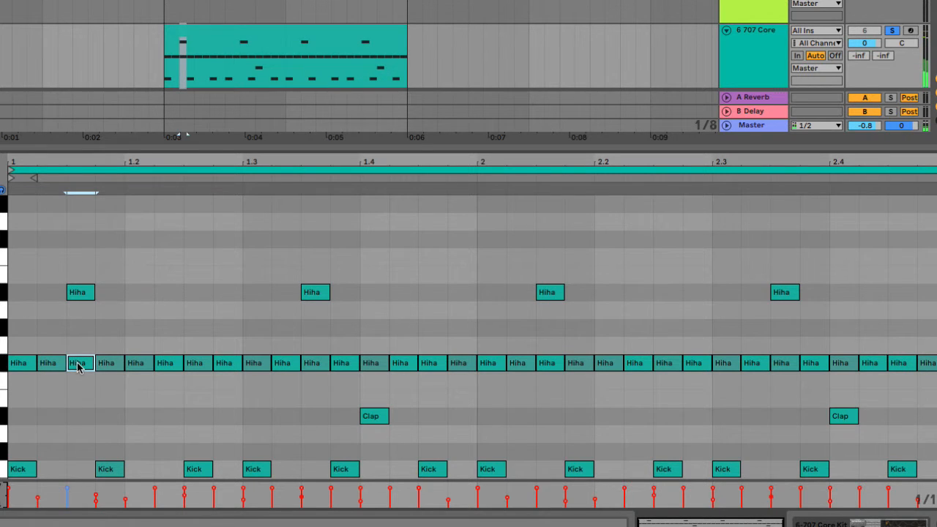
{"action": "key", "text": "Delete"}
{"action": "left_click", "coordinate": [312, 364]}
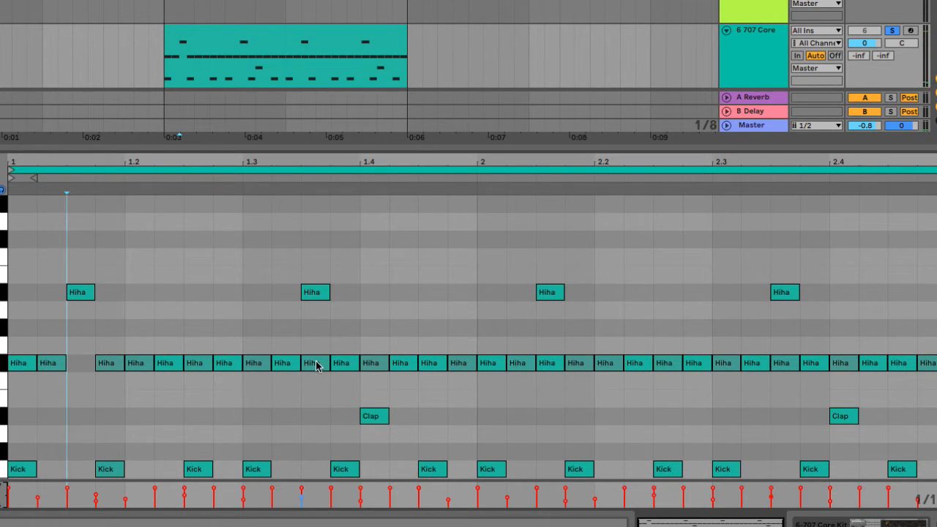
{"action": "key", "text": "Delete"}
{"action": "left_click", "coordinate": [553, 364]}
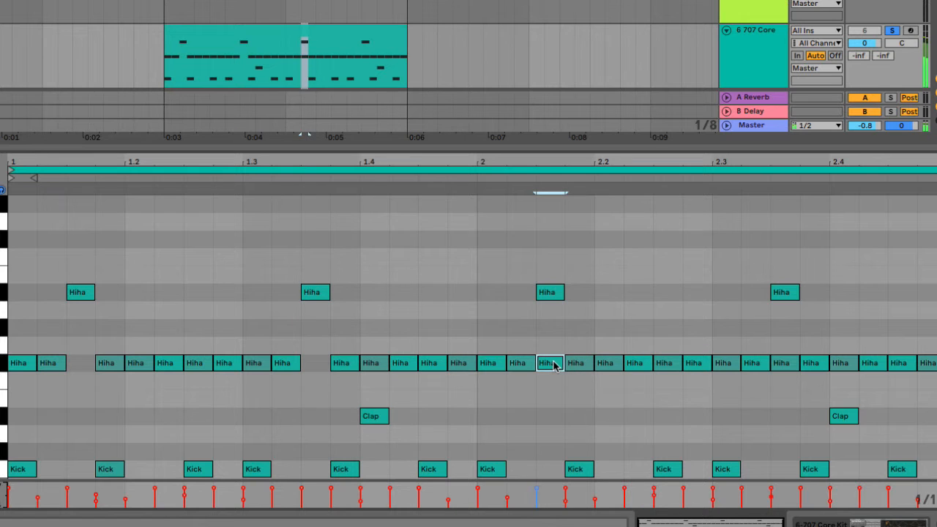
{"action": "key", "text": "Delete"}
{"action": "left_click", "coordinate": [787, 364]}
{"action": "key", "text": "Delete"}
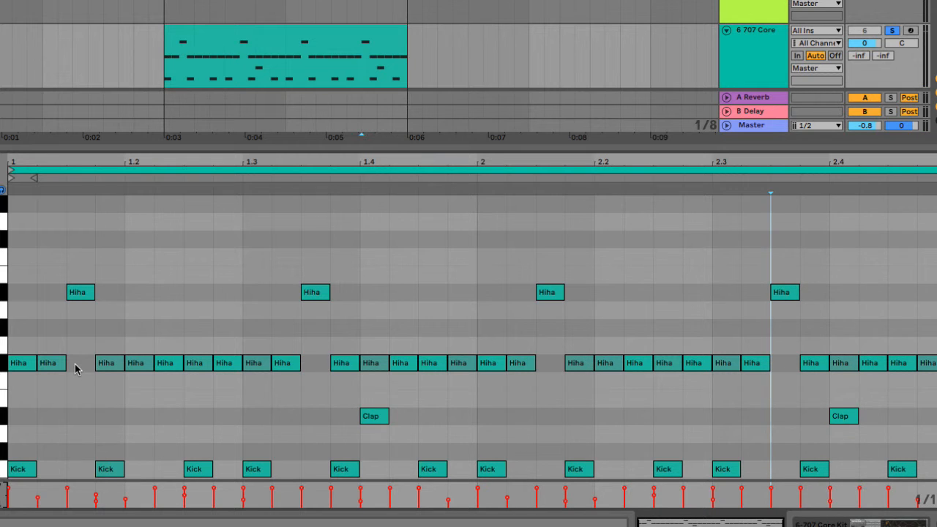
{"action": "key", "text": "space"}
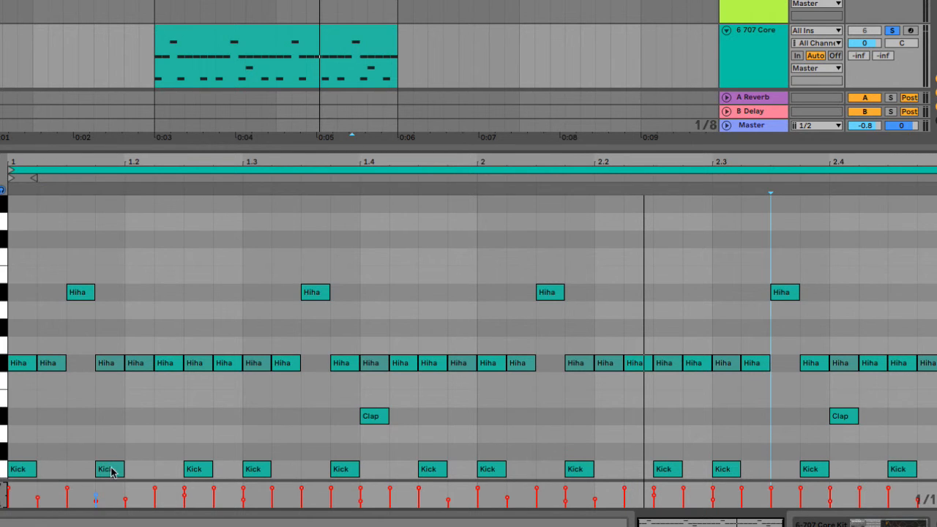
{"action": "key", "text": "space"}
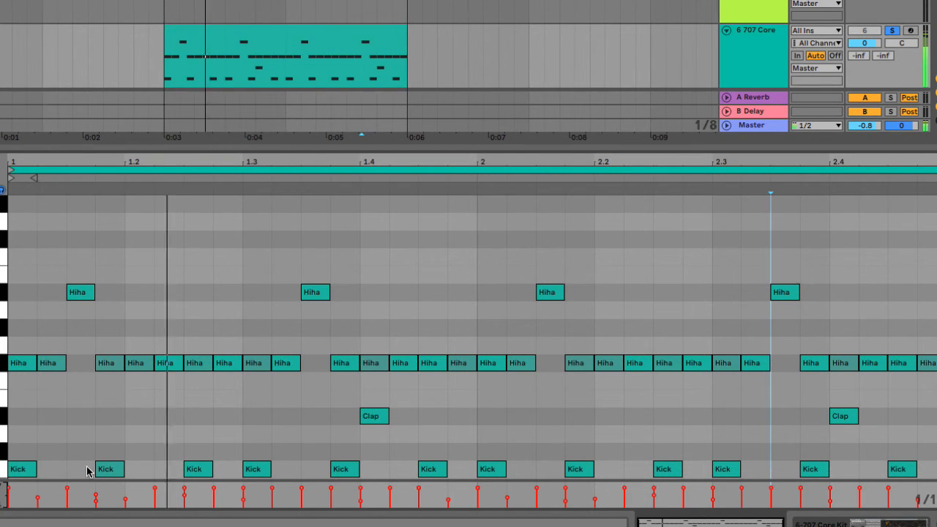